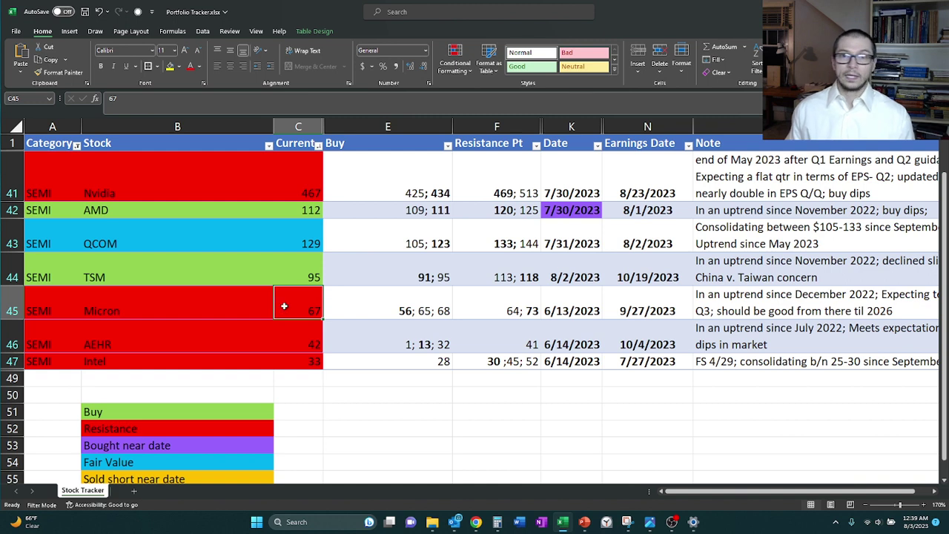
# - Remove the phrase "Expecting terrible Q3;" from the Micron row's note in O45
pyautogui.moveTo(297, 300); pyautogui.dragTo(65, 304)
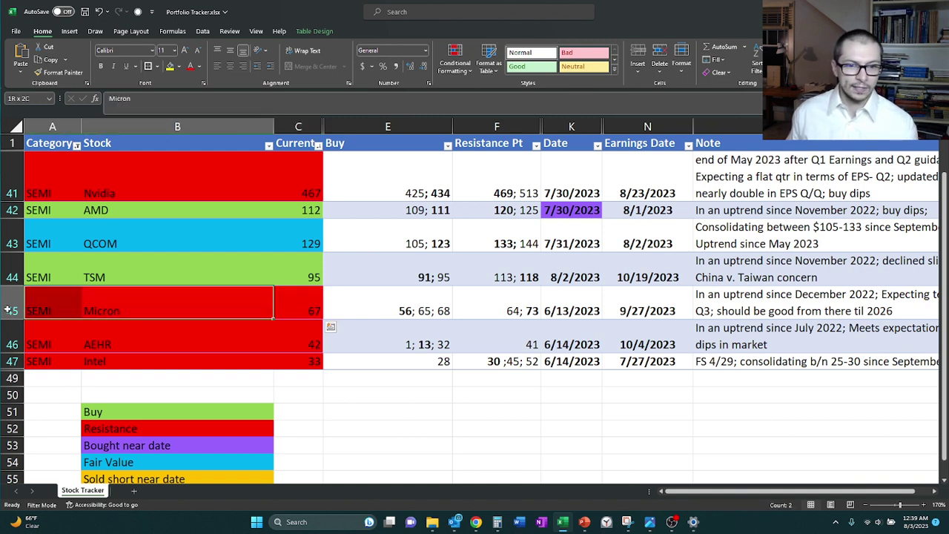
pyautogui.click(378, 301)
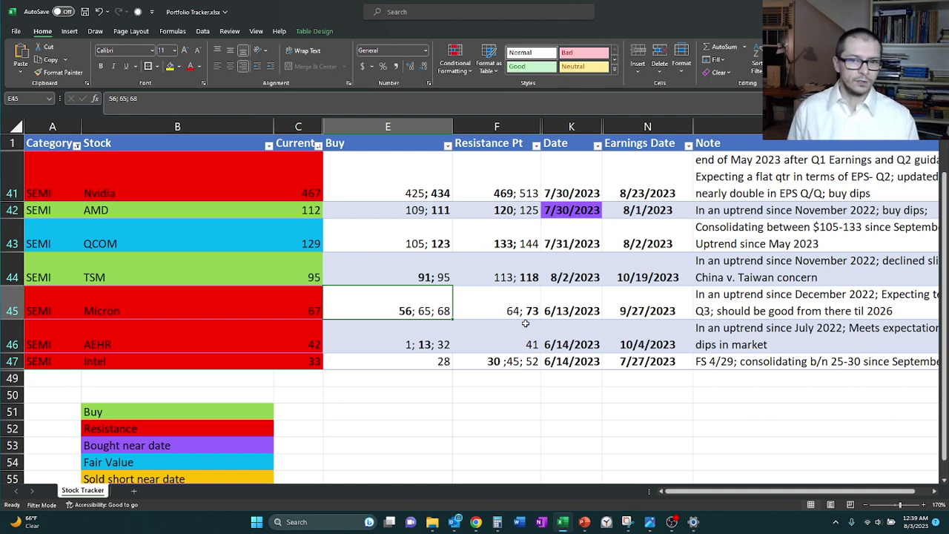
pyautogui.click(711, 306)
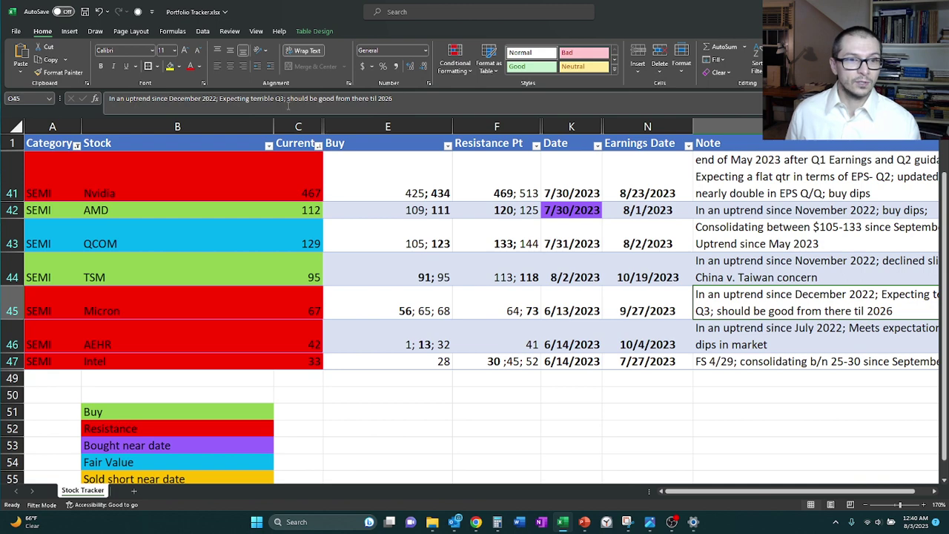
pyautogui.click(286, 98)
pyautogui.press('BackSpace')
pyautogui.press('BackSpace')
pyautogui.press('BackSpace')
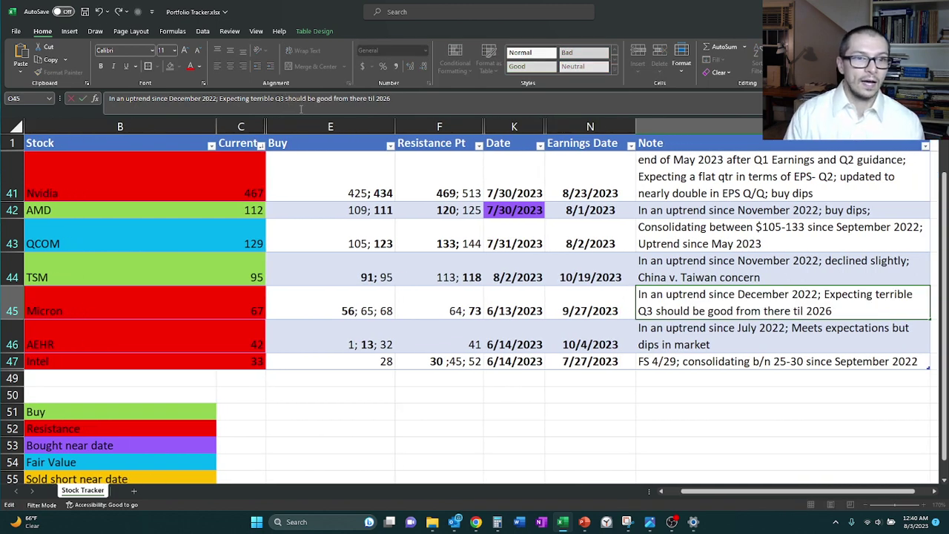
pyautogui.press('BackSpace')
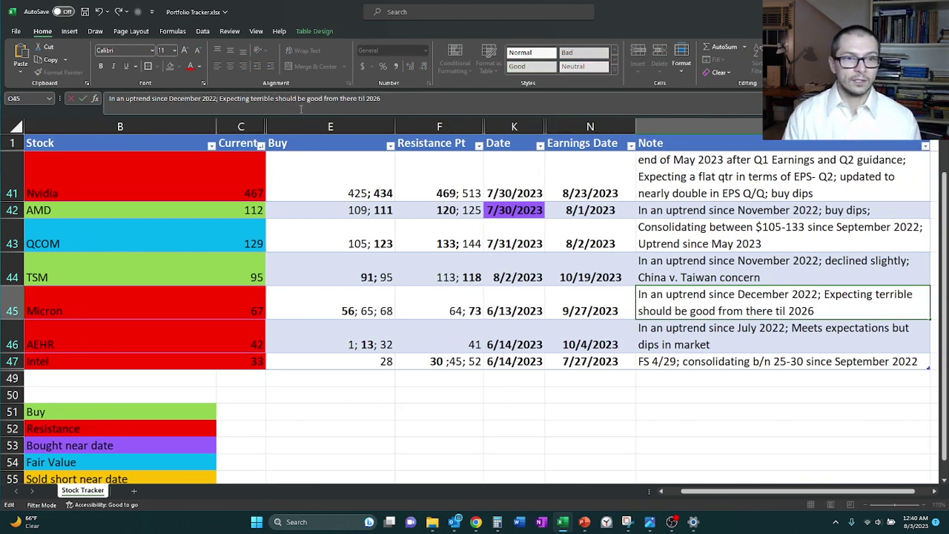
pyautogui.press('BackSpace')
pyautogui.press('BackSpace')
pyautogui.press('BackSpace')
pyautogui.press('BackSpace')
pyautogui.press('BackSpace')
pyautogui.press('BackSpace')
pyautogui.press('BackSpace')
pyautogui.press('BackSpace')
pyautogui.press('BackSpace')
pyautogui.press('BackSpace')
pyautogui.press('BackSpace')
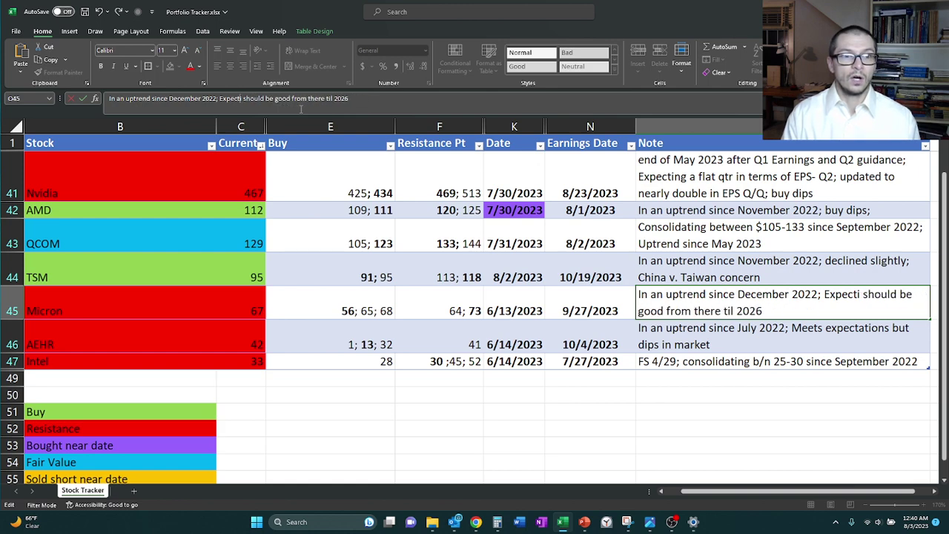
pyautogui.press('BackSpace')
pyautogui.press('BackSpace')
pyautogui.press('BackSpace')
pyautogui.press('BackSpace')
pyautogui.press('BackSpace')
pyautogui.press('BackSpace')
pyautogui.press('BackSpace')
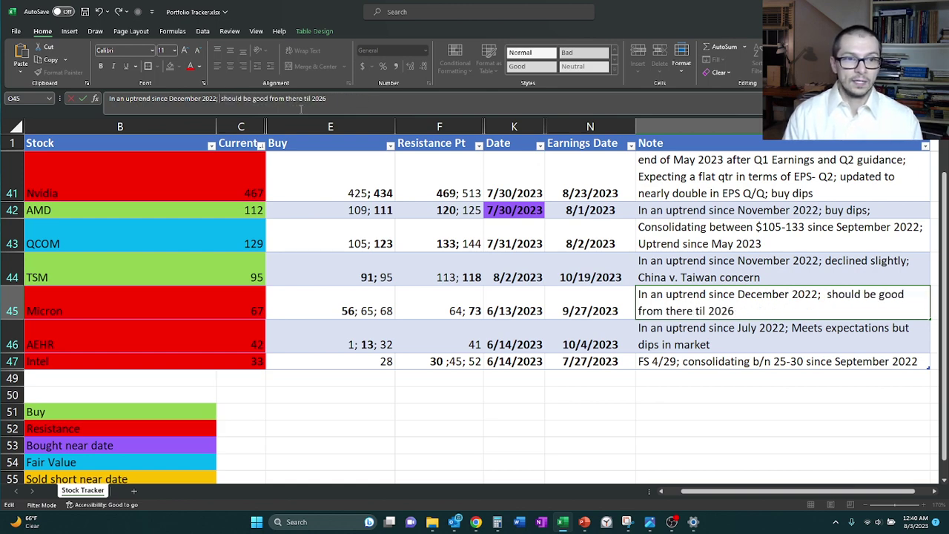
# - Insert "Expecting slightly improved Q$;" before "should be good from there til 2026" in Micron's note
pyautogui.write('Expecting ')
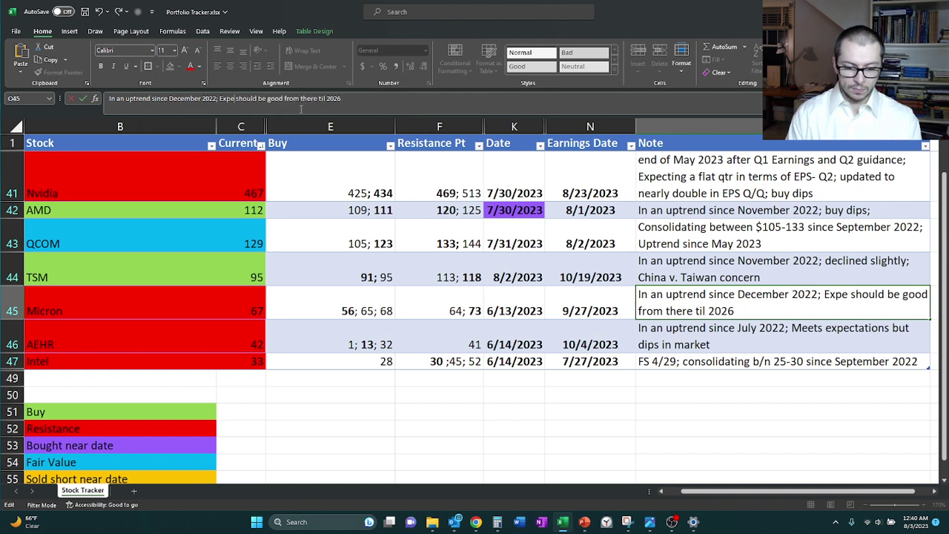
pyautogui.write('slightl')
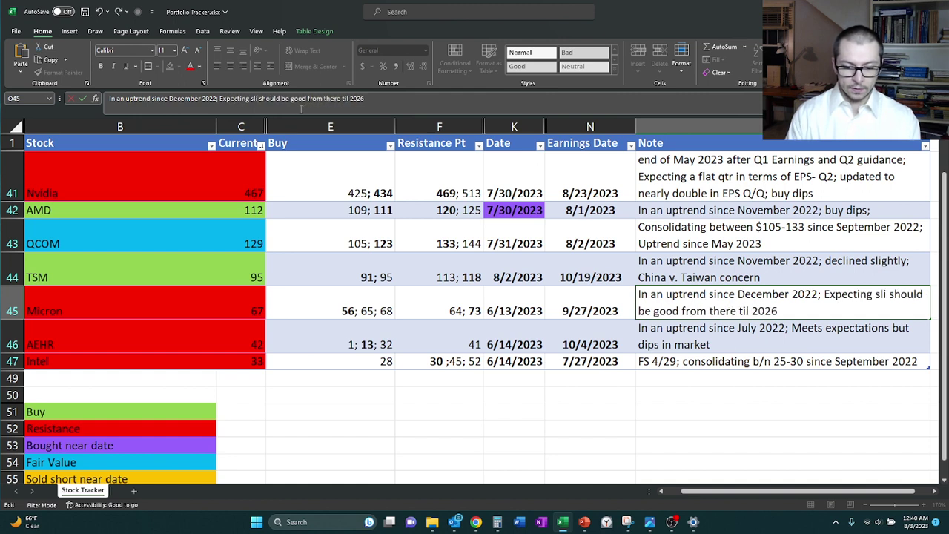
pyautogui.write('y impro')
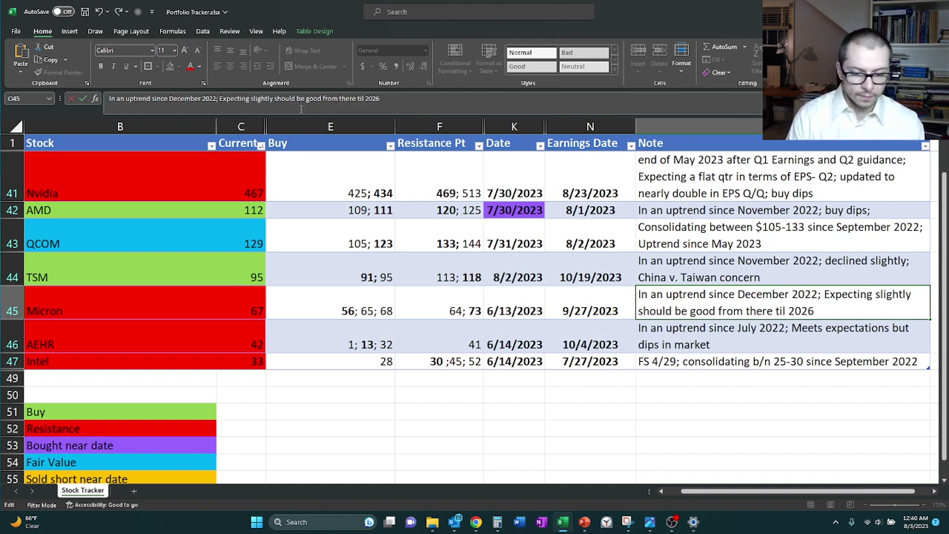
pyautogui.write('ved Q$ ')
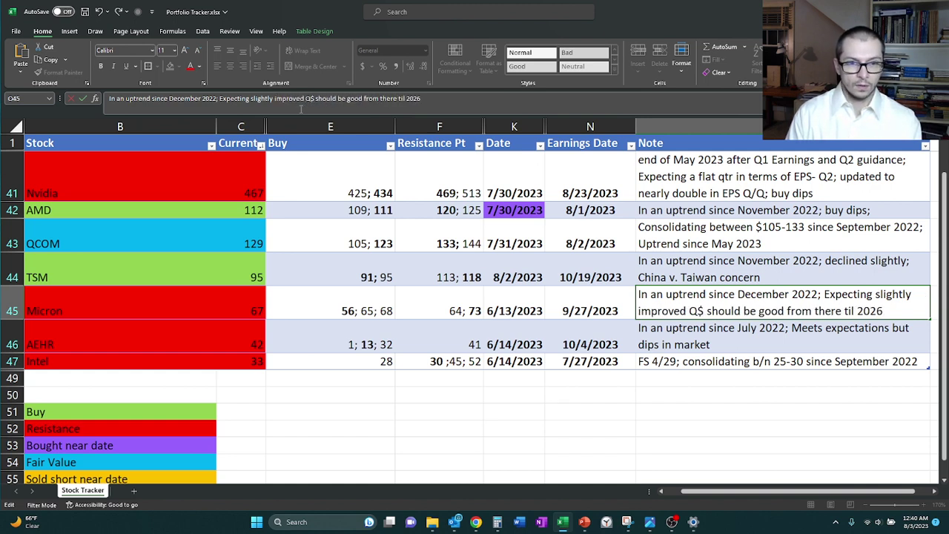
pyautogui.write(';')
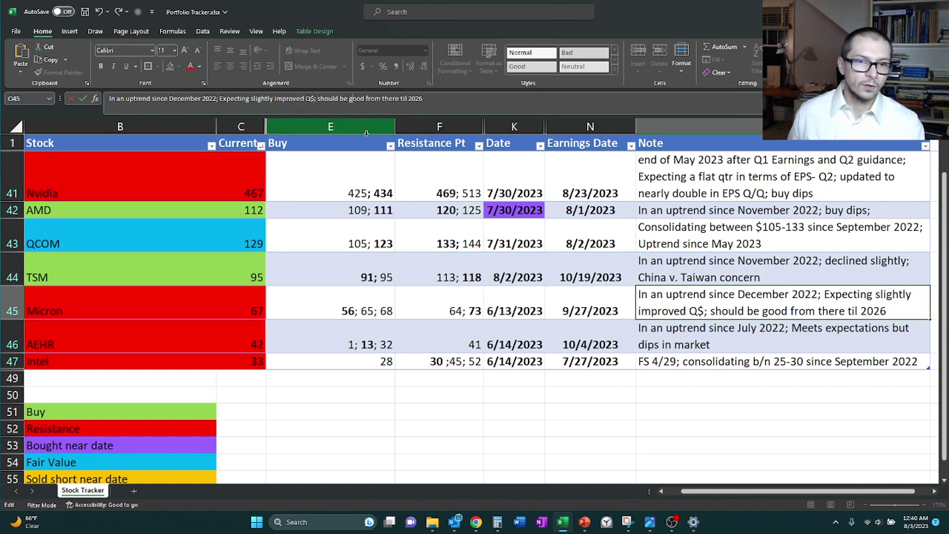
pyautogui.click(674, 251)
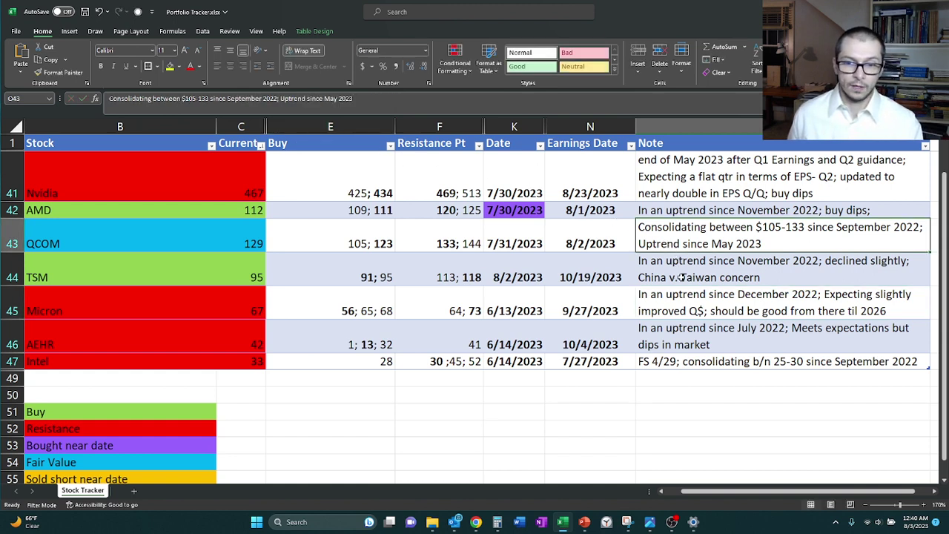
# - Switch to the Webull weekly chart of MU and examine the recent candles against the rising purple channel
pyautogui.moveTo(696, 14); pyautogui.dragTo(948, 32)
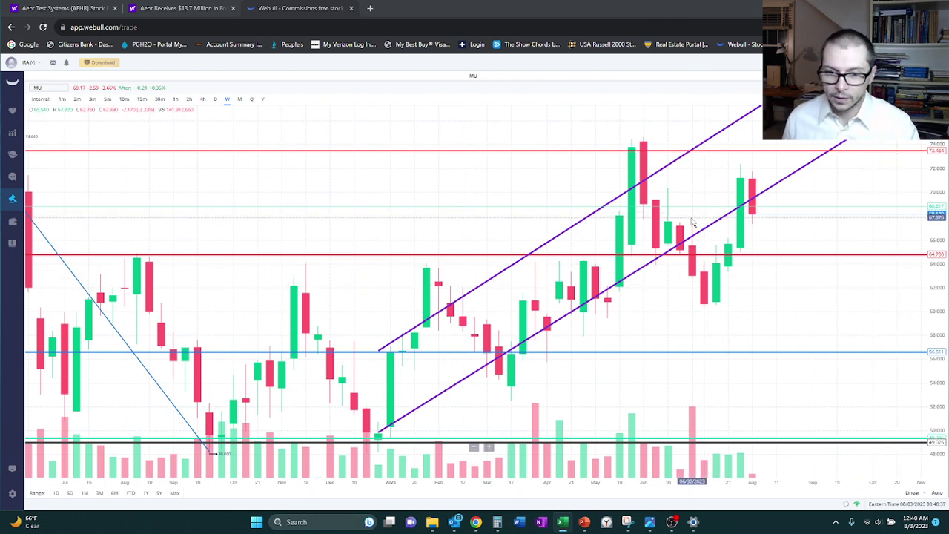
pyautogui.scroll(3, 693, 222)
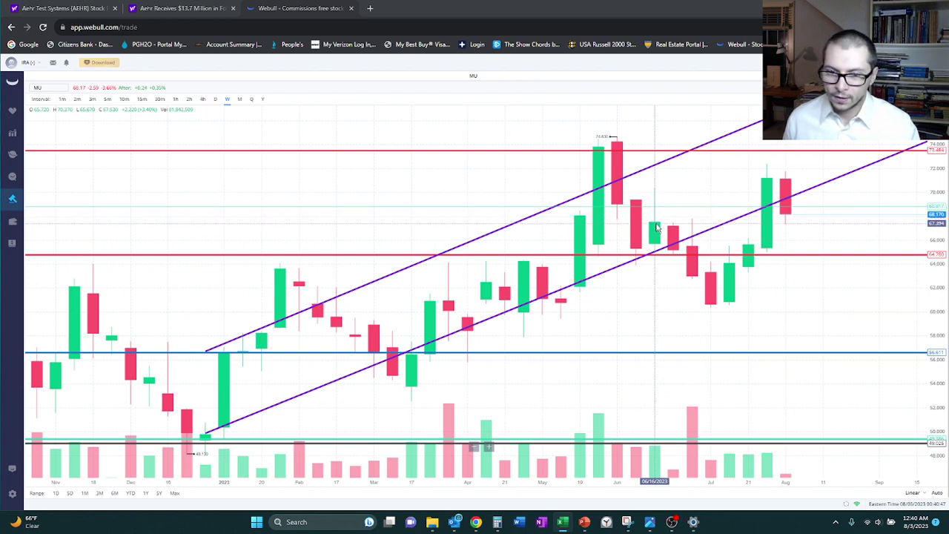
pyautogui.scroll(5, 656, 227)
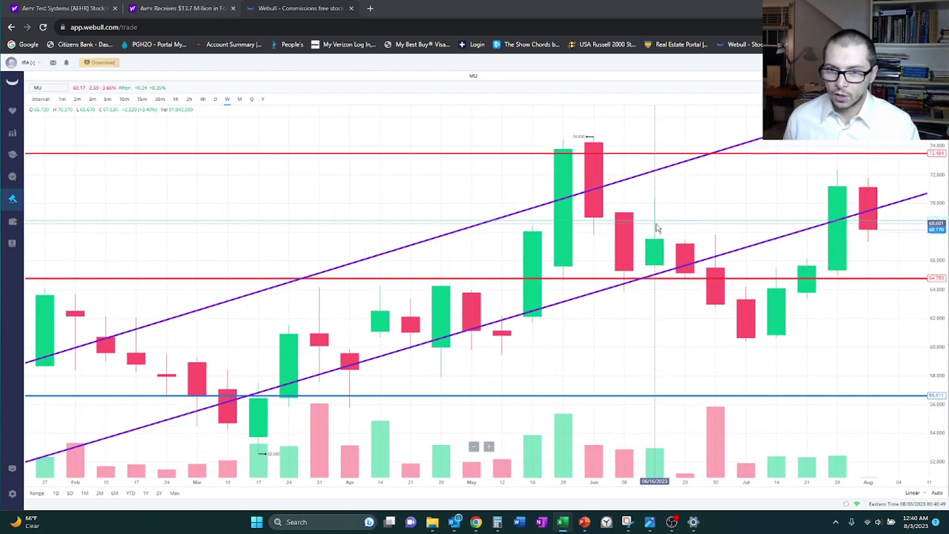
pyautogui.moveTo(678, 203); pyautogui.dragTo(394, 204)
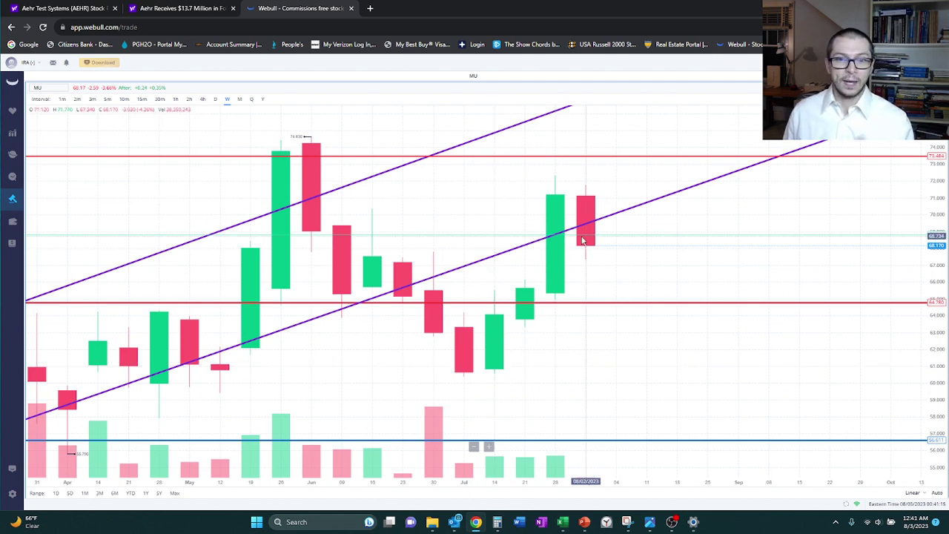
pyautogui.scroll(-1, 583, 239)
pyautogui.scroll(-3, 583, 240)
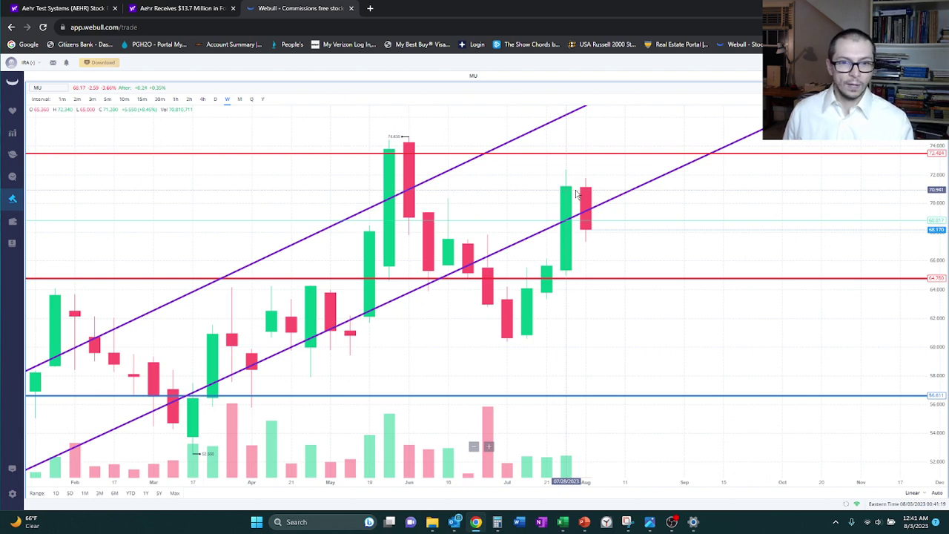
pyautogui.scroll(-2, 577, 194)
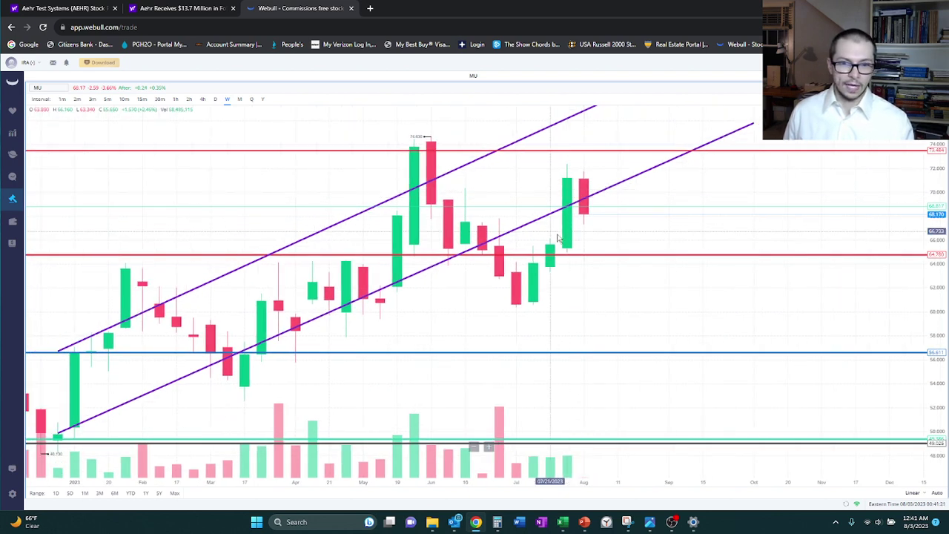
pyautogui.hscroll(-5, 571, 298)
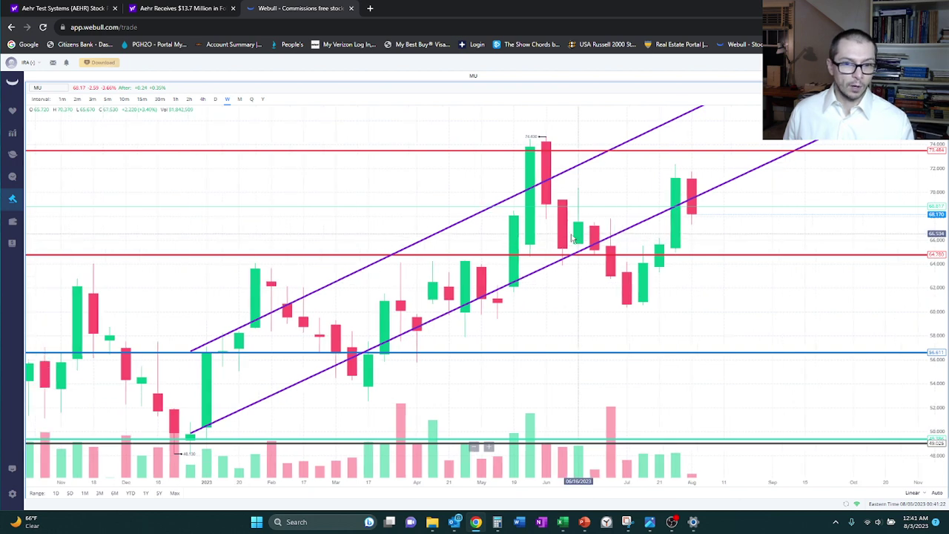
pyautogui.scroll(-2, 572, 238)
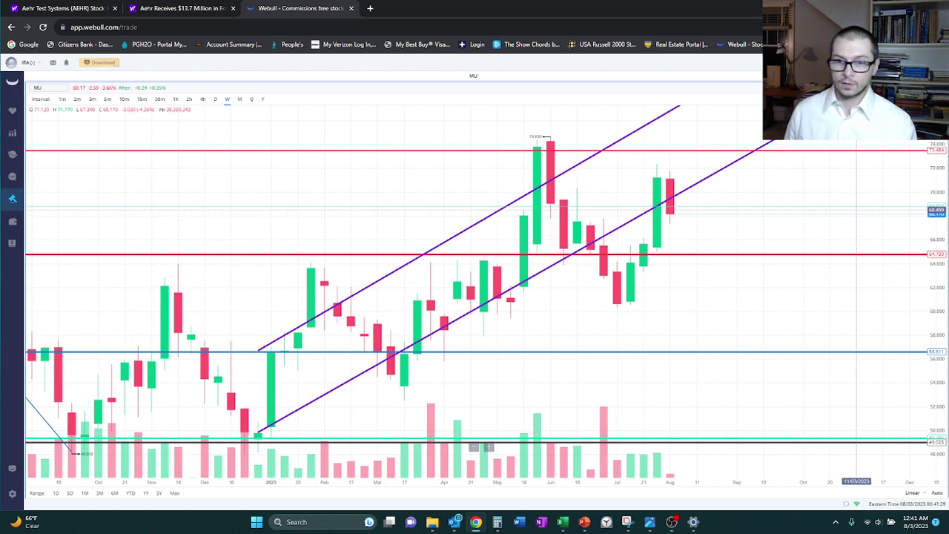
# - Thicken the thin green horizontal line between the red 64.780 and 73.484 levels to the middle line width
pyautogui.hotkey('alt', 'Tab')
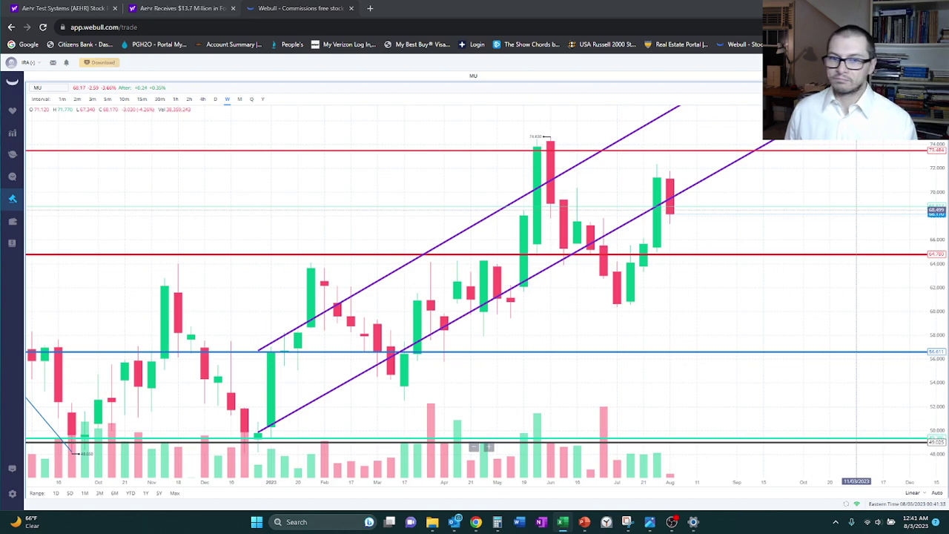
pyautogui.scroll(-5, 583, 326)
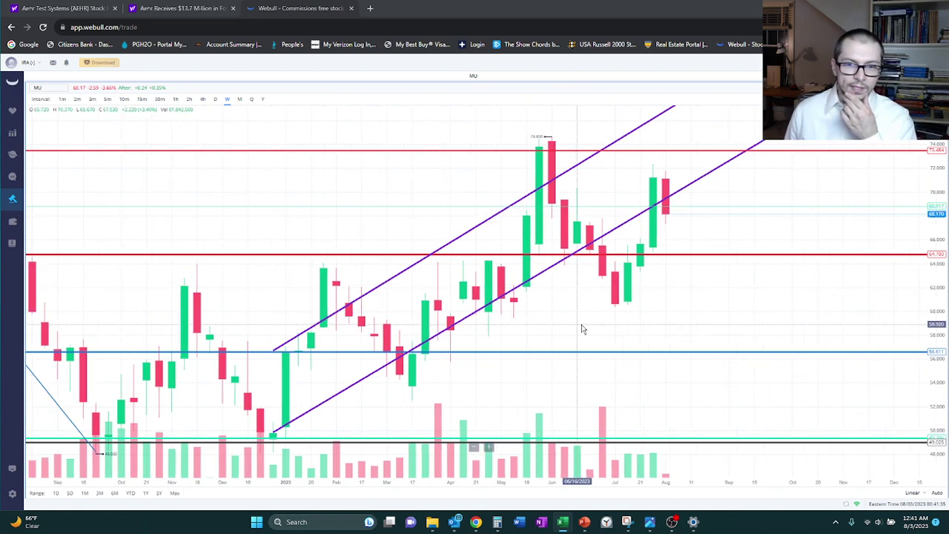
pyautogui.scroll(-5, 578, 320)
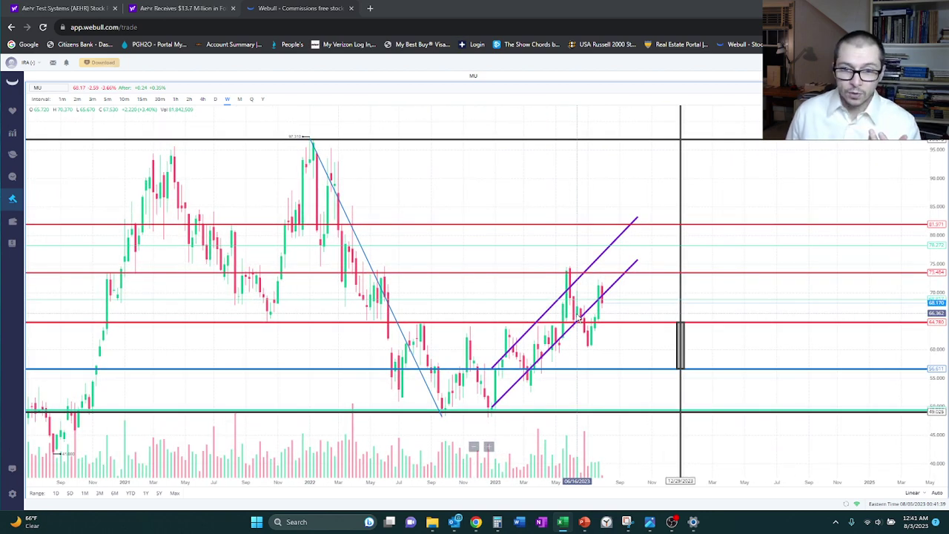
pyautogui.scroll(5, 580, 319)
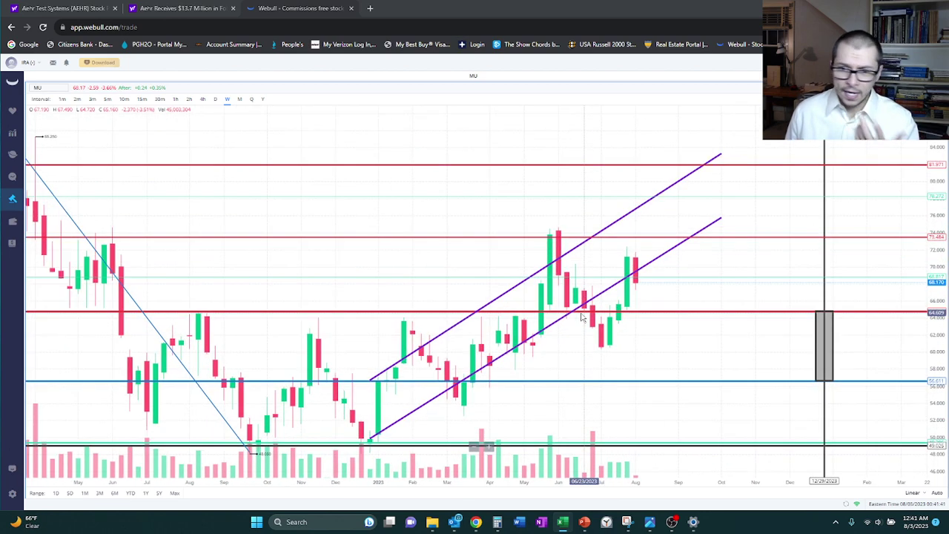
pyautogui.scroll(3, 582, 317)
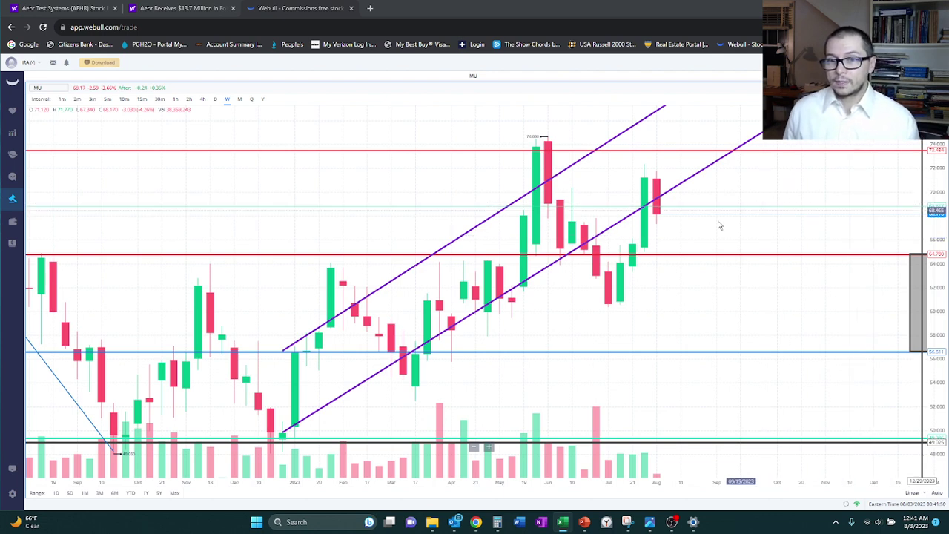
pyautogui.scroll(2, 686, 215)
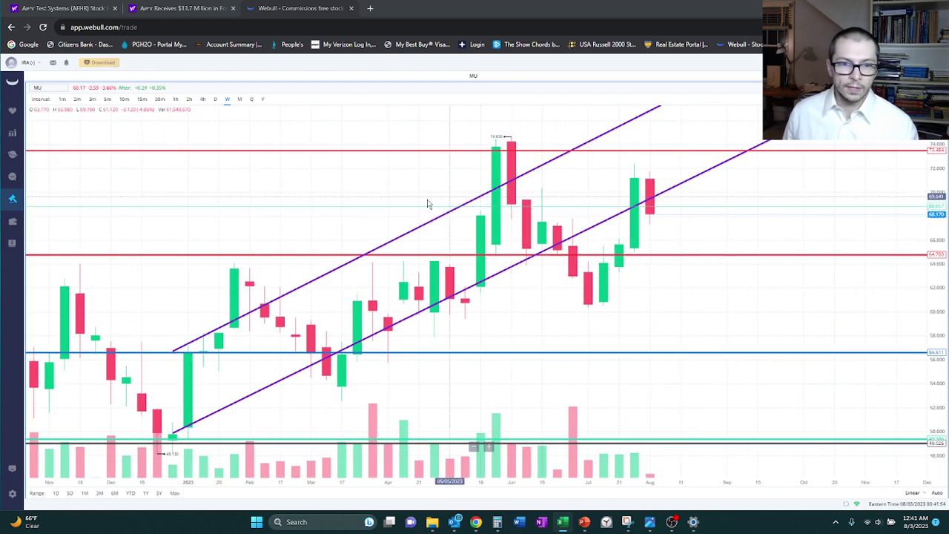
pyautogui.click(410, 209)
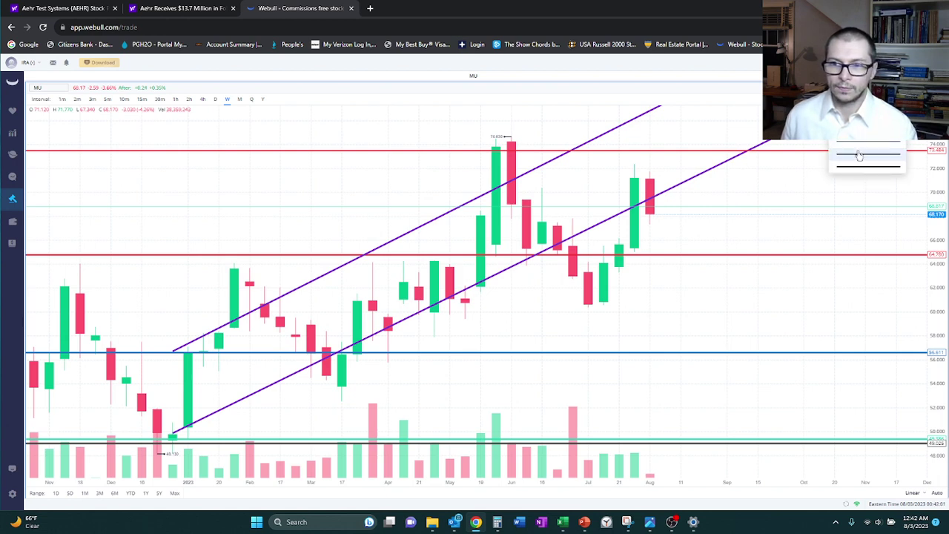
pyautogui.click(859, 157)
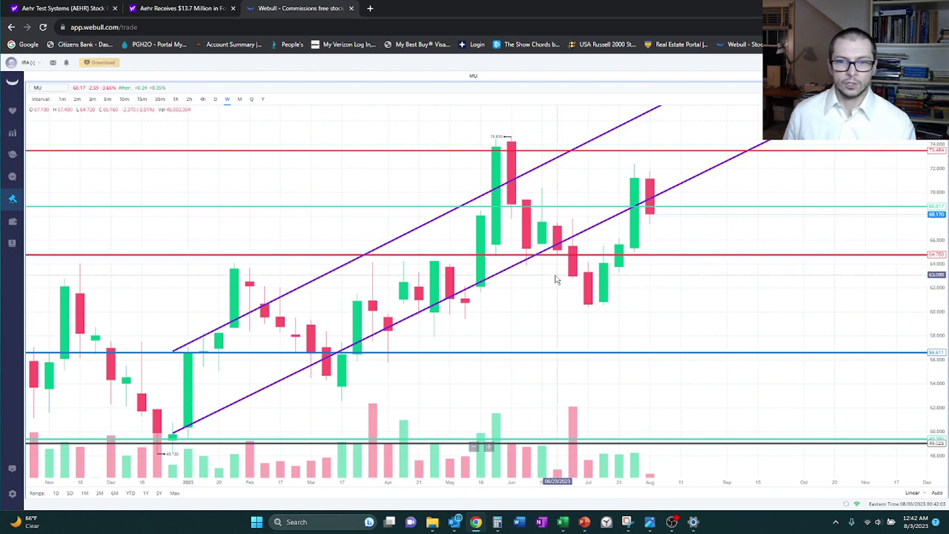
# - Examine MU's longer weekly price history since late 2020 against the horizontal levels and the rising channel
pyautogui.scroll(-5, 557, 279)
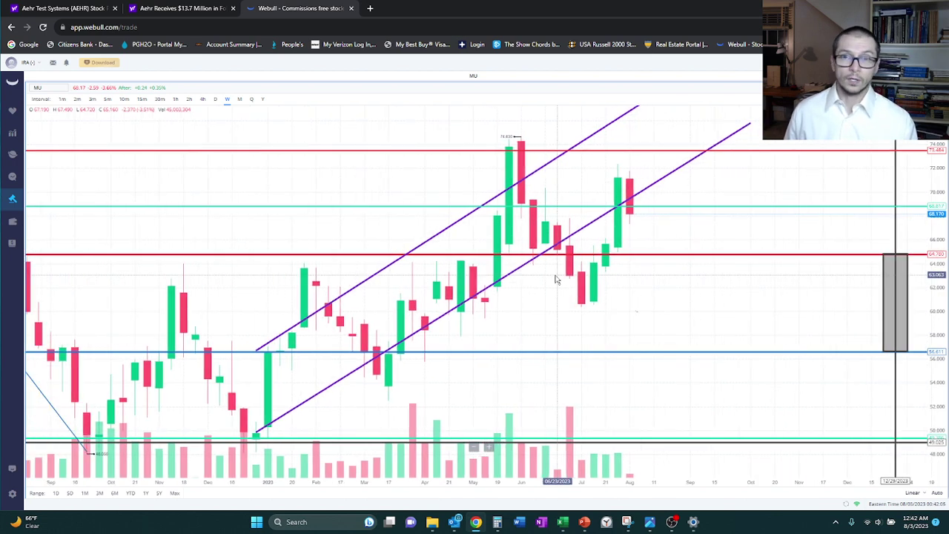
pyautogui.scroll(-2, 556, 279)
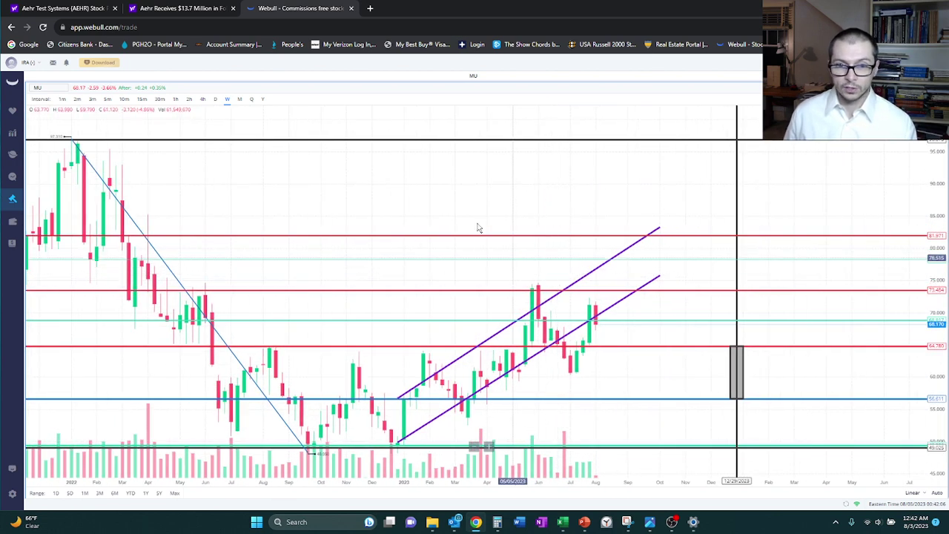
pyautogui.moveTo(476, 226); pyautogui.dragTo(760, 208)
pyautogui.moveTo(698, 208); pyautogui.dragTo(772, 208)
pyautogui.scroll(-1, 591, 279)
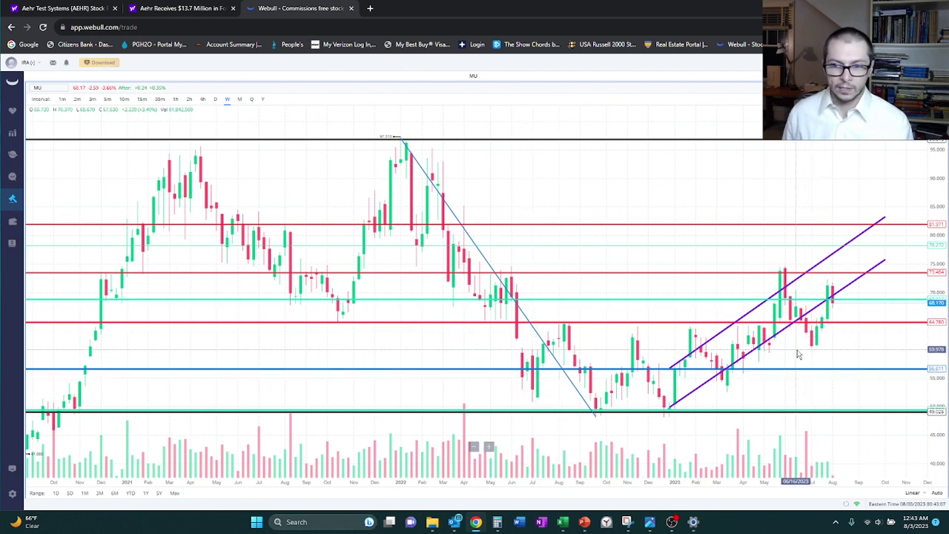
pyautogui.scroll(2, 789, 352)
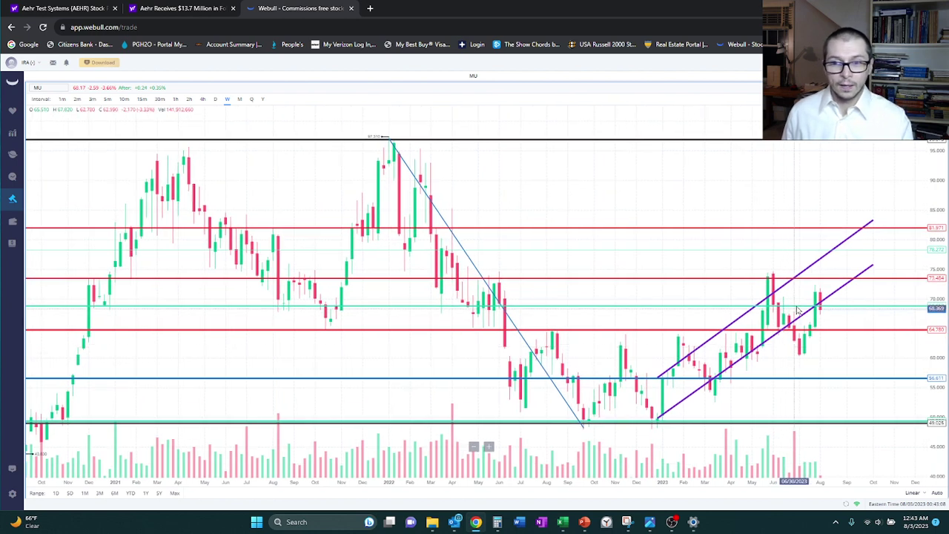
pyautogui.scroll(2, 799, 311)
pyautogui.scroll(1, 797, 313)
pyautogui.scroll(1, 782, 320)
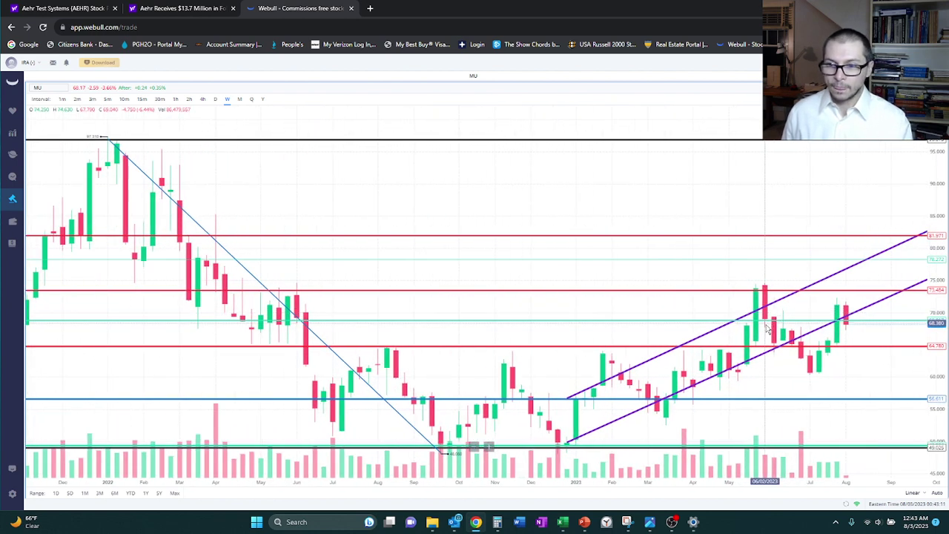
pyautogui.scroll(1, 767, 328)
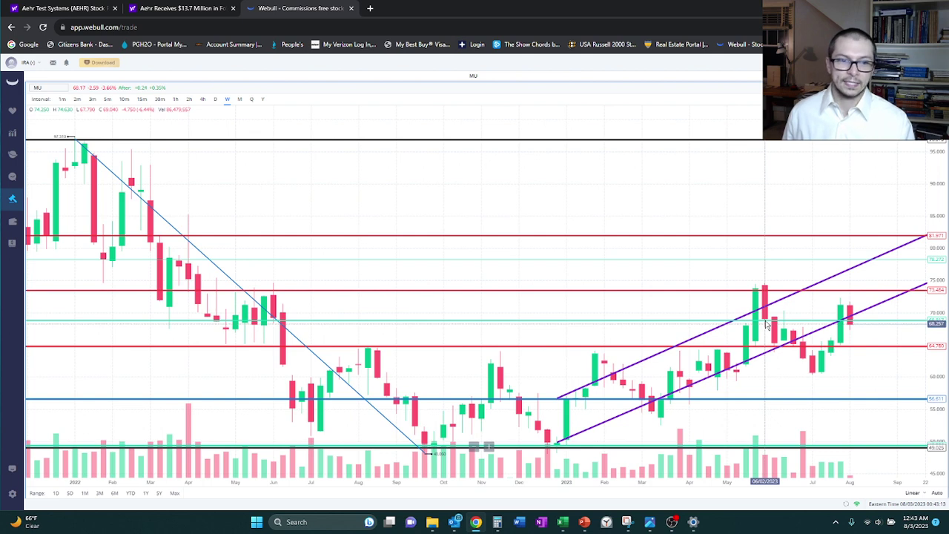
# - Shift the lower purple channel line slightly down so it starts at the black 49.025 line at the late-December 2022 low
pyautogui.scroll(-2, 766, 323)
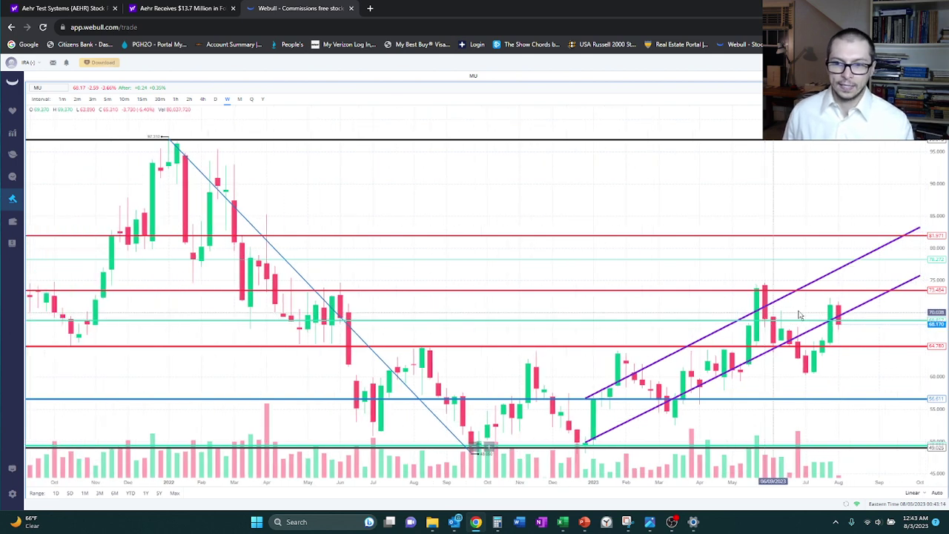
pyautogui.scroll(3, 758, 326)
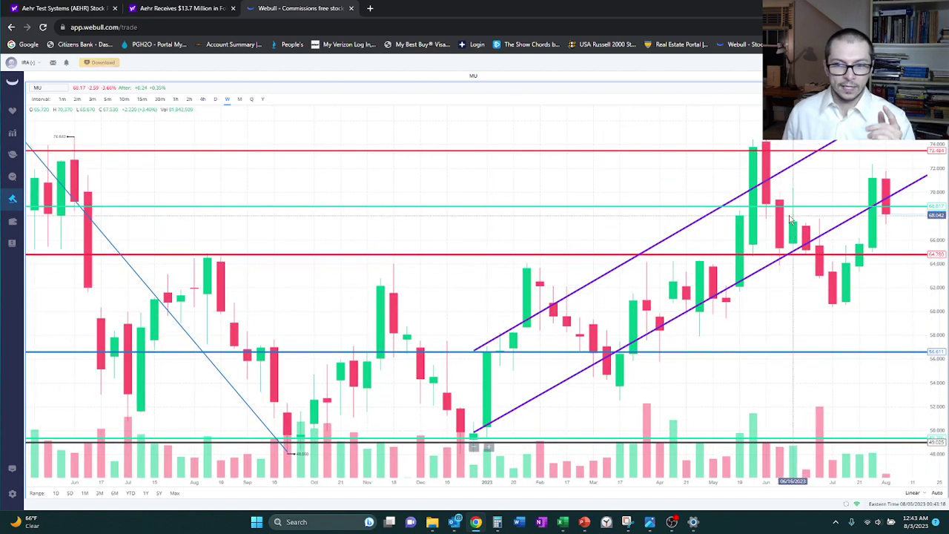
pyautogui.moveTo(868, 301); pyautogui.dragTo(737, 299)
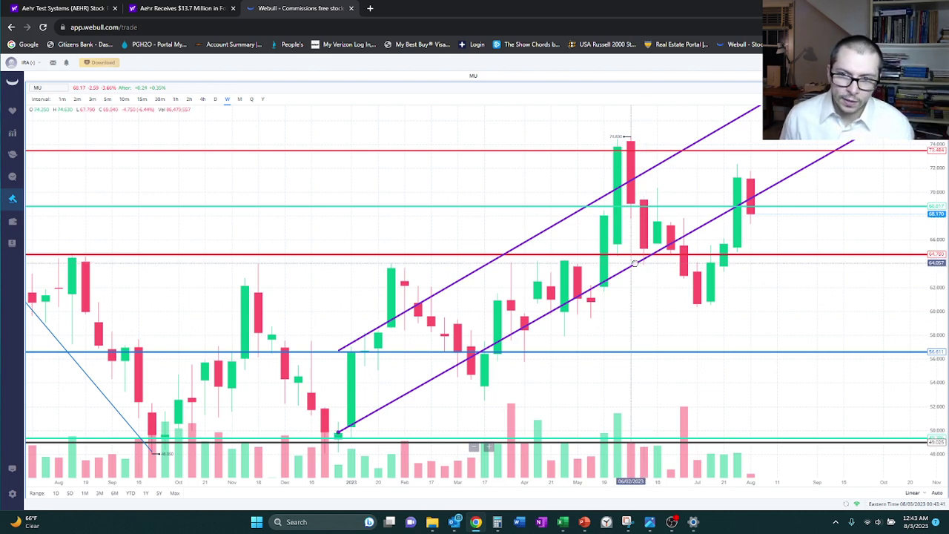
pyautogui.moveTo(635, 263); pyautogui.dragTo(638, 273)
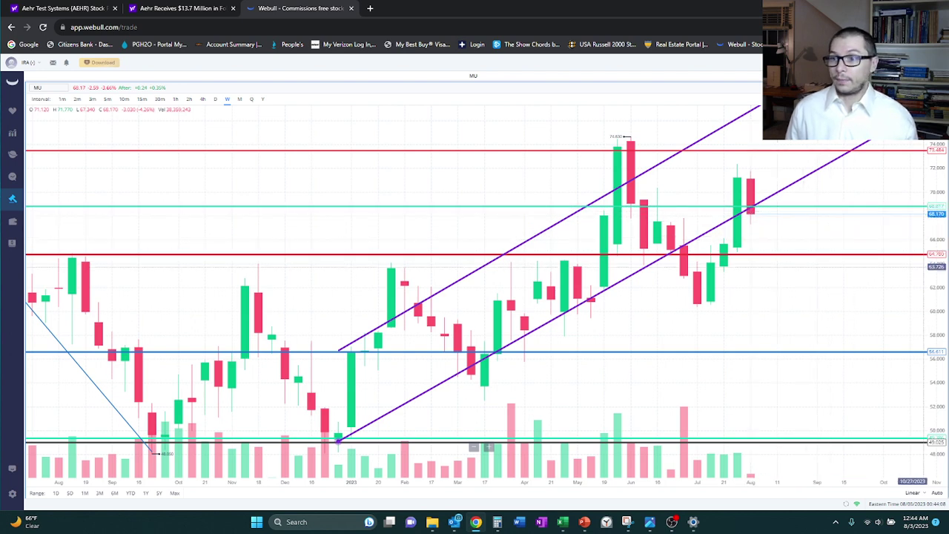
# - Examine MU's weekly chart against the adjusted channel, looking ahead to the gray box and vertical line at 12/29/2023
pyautogui.hotkey('alt', 'Tab')
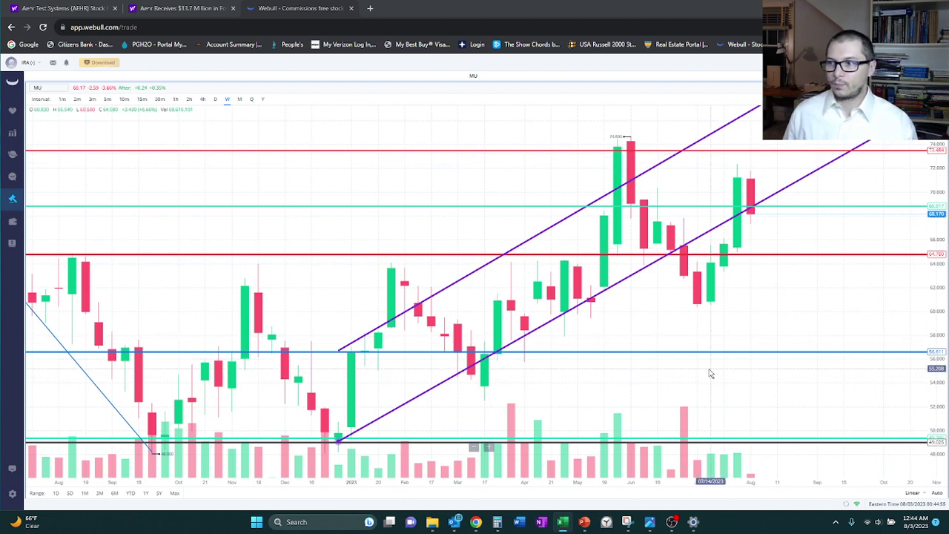
pyautogui.scroll(-3, 673, 349)
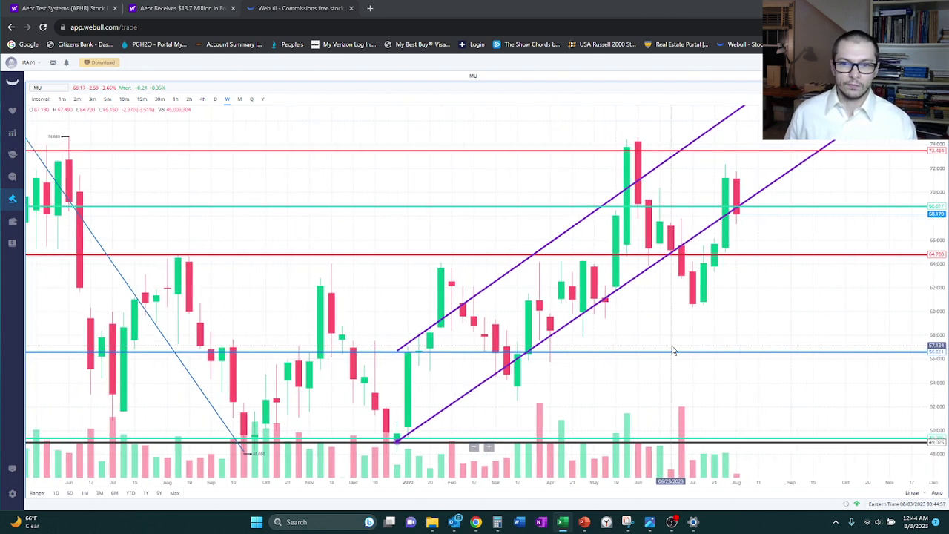
pyautogui.scroll(-1, 674, 348)
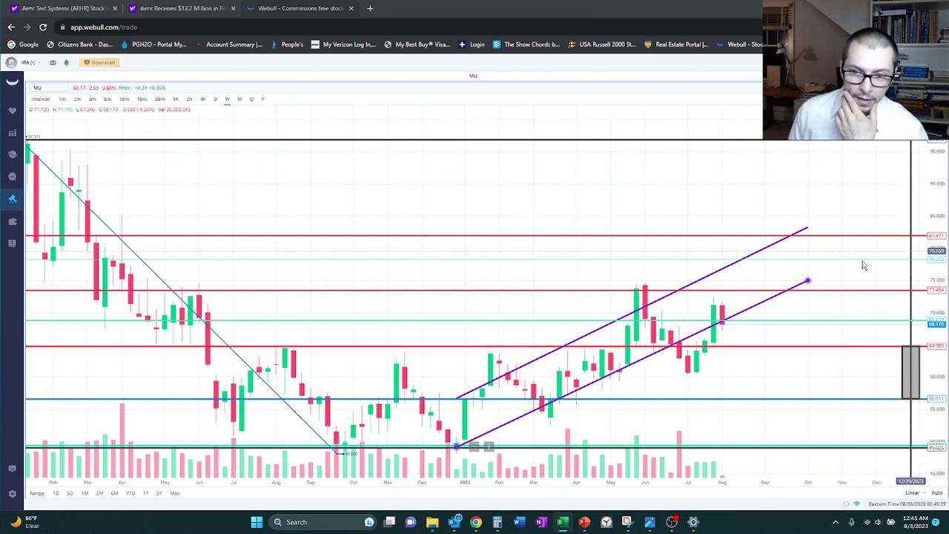
pyautogui.scroll(2, 746, 331)
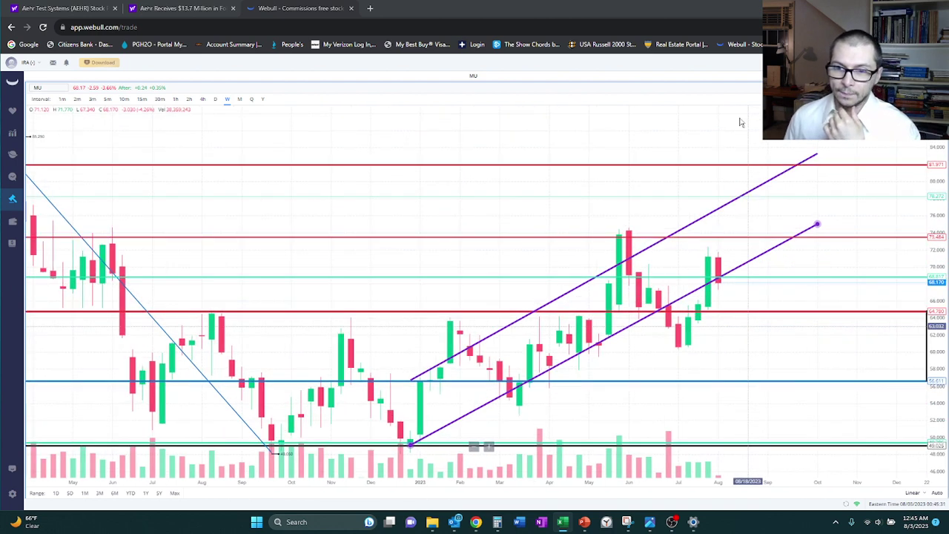
pyautogui.scroll(1, 739, 121)
pyautogui.moveTo(941, 360); pyautogui.dragTo(777, 364)
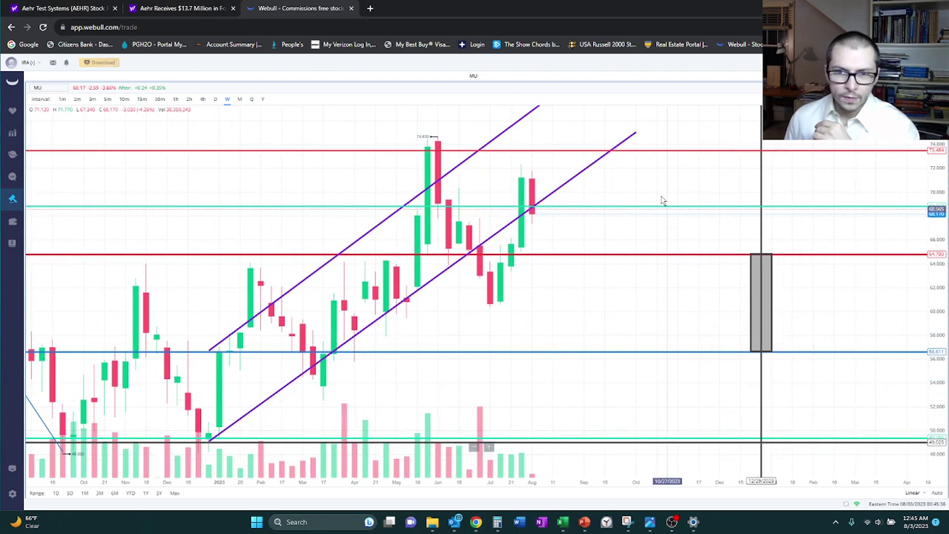
pyautogui.moveTo(660, 199); pyautogui.dragTo(641, 304)
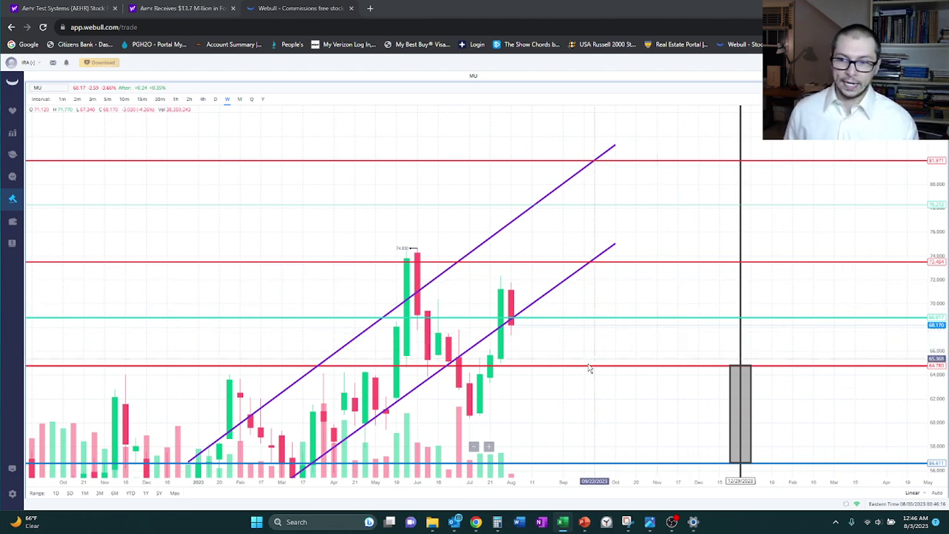
# - Reset the price axis to automatic scaling and view MU's weekly candles since early 2022 with the channel and gray box
pyautogui.scroll(-5, 595, 359)
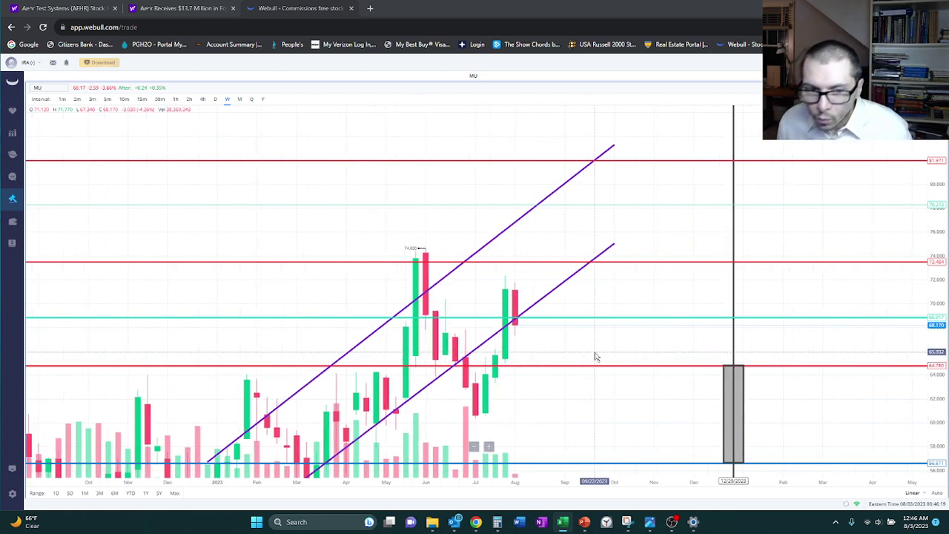
pyautogui.moveTo(619, 386); pyautogui.dragTo(679, 383)
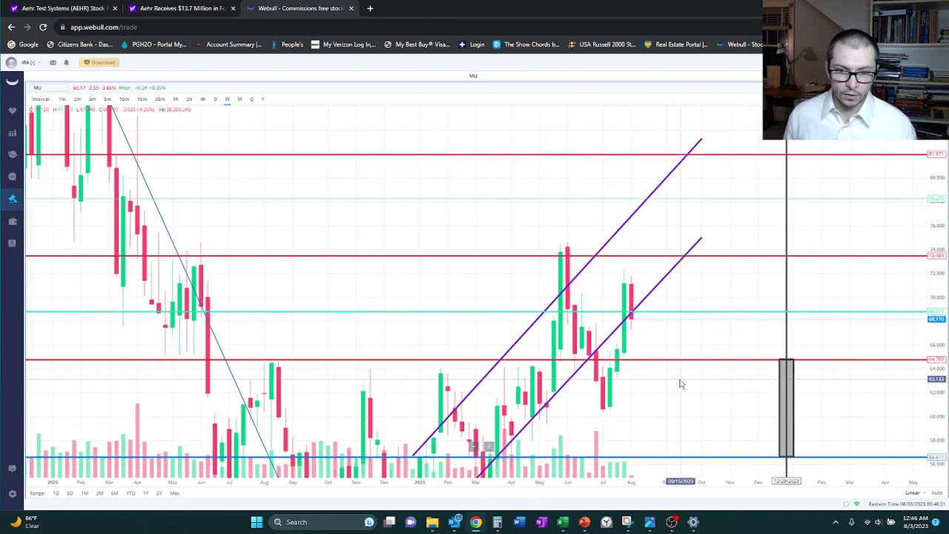
pyautogui.scroll(-1, 579, 364)
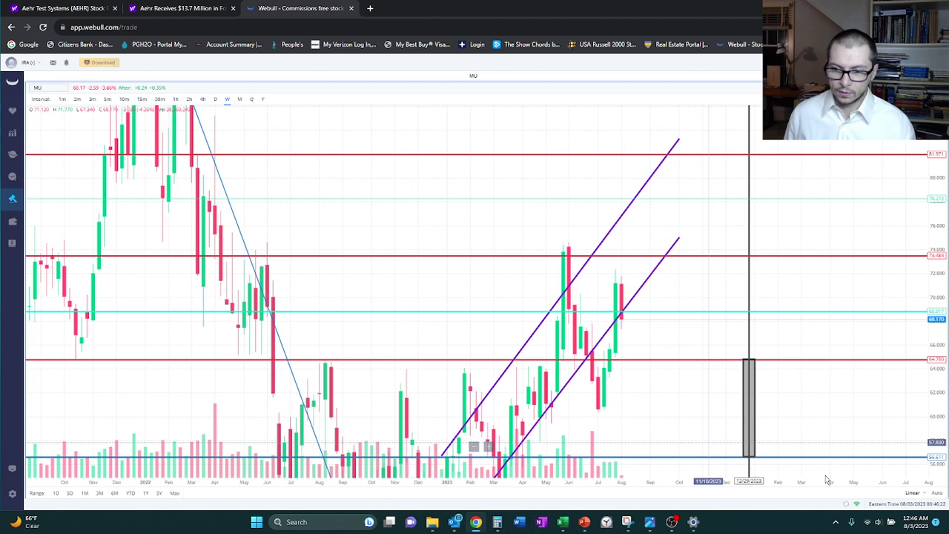
pyautogui.click(938, 492)
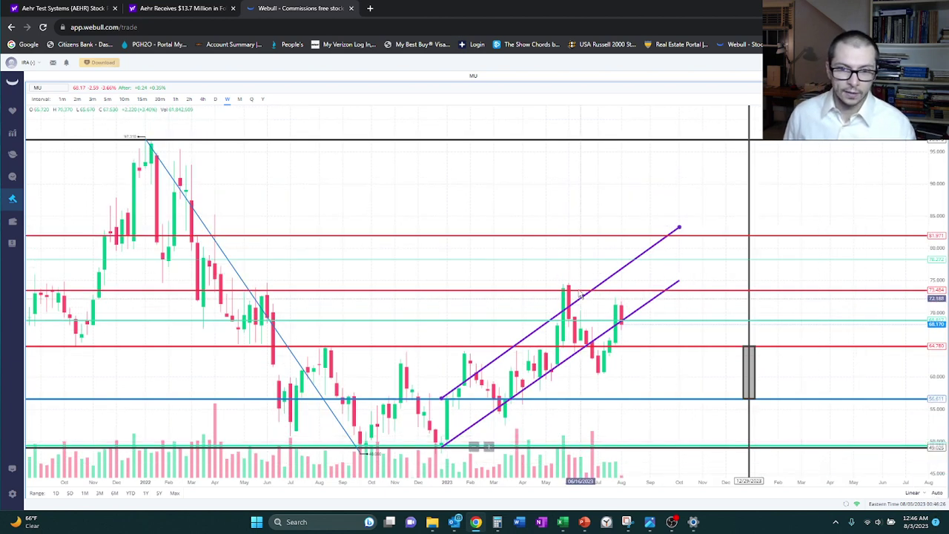
pyautogui.scroll(2, 590, 314)
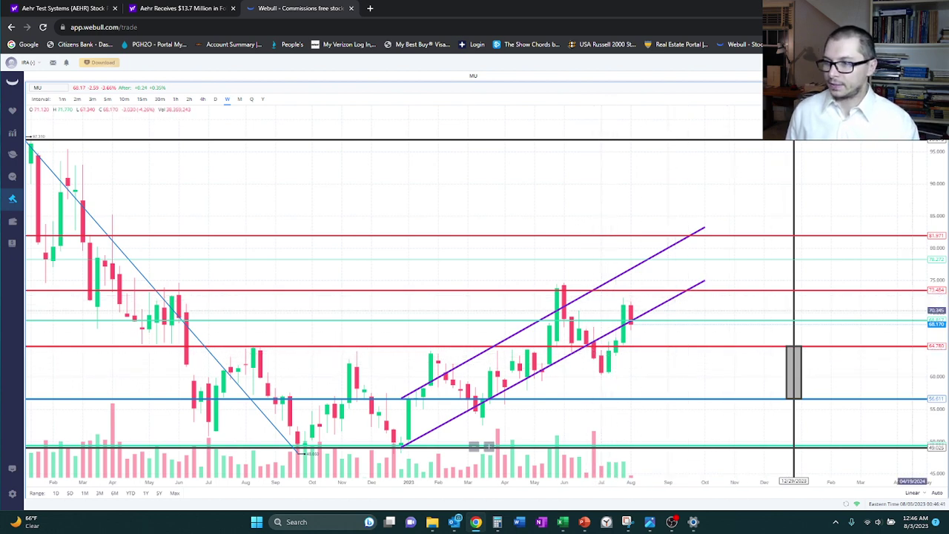
# - Check the upper purple channel line's price level at the current week and about a month ahead
pyautogui.hotkey('alt', 'Tab')
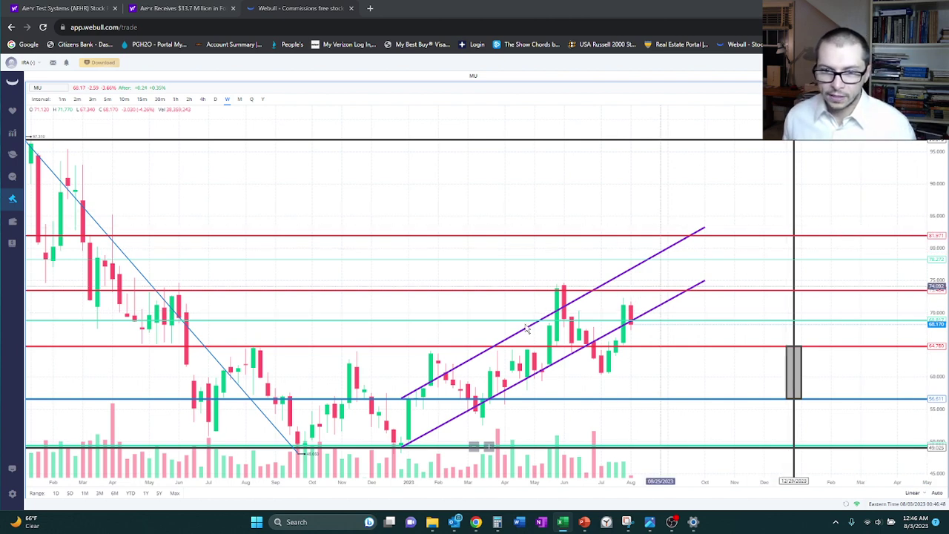
pyautogui.click(630, 274)
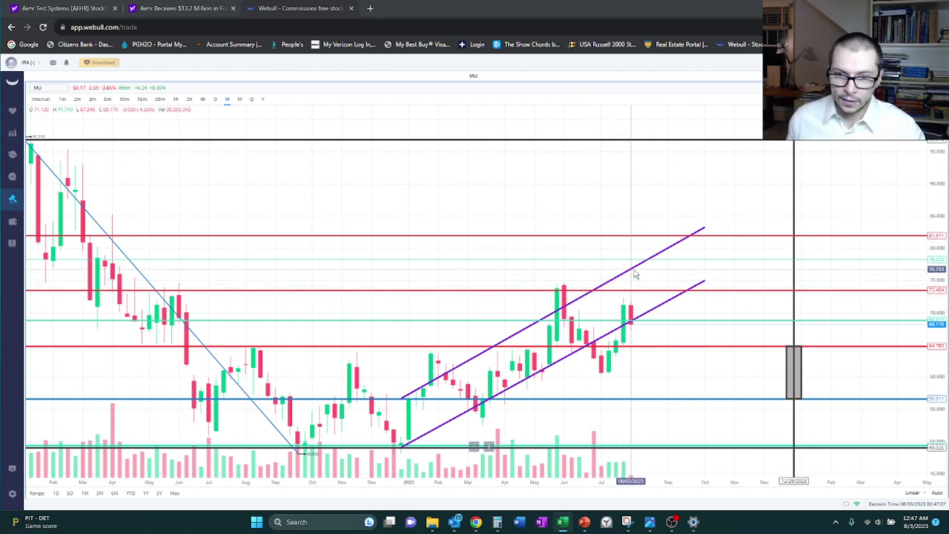
pyautogui.click(666, 254)
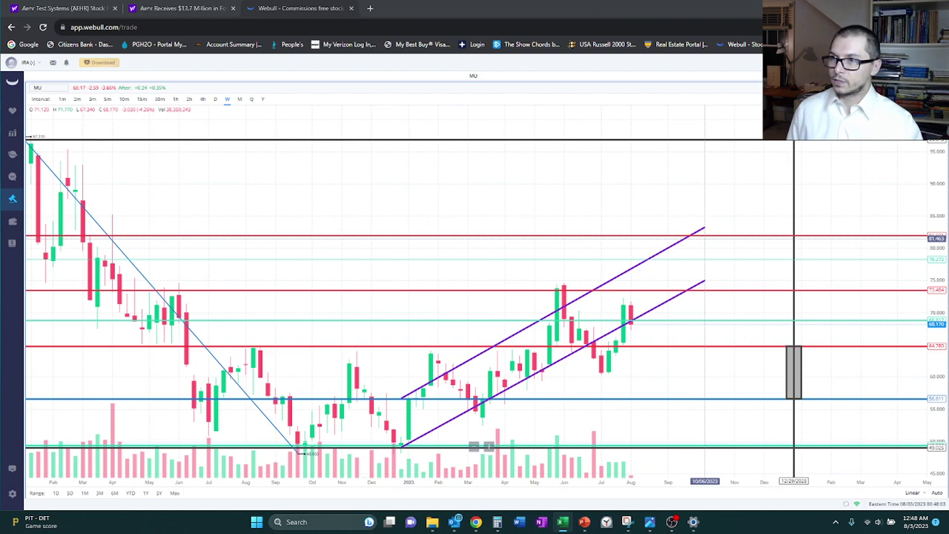
# - Switch to the Portfolio Tracker workbook in Excel, maximized, and review Micron's row, including its date, earnings date and note
pyautogui.hotkey('alt', 'Tab')
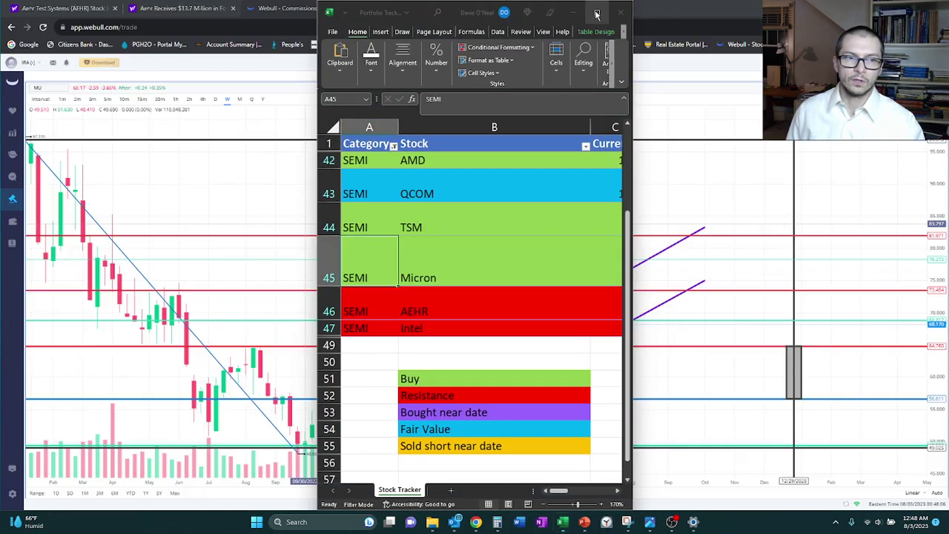
pyautogui.click(597, 13)
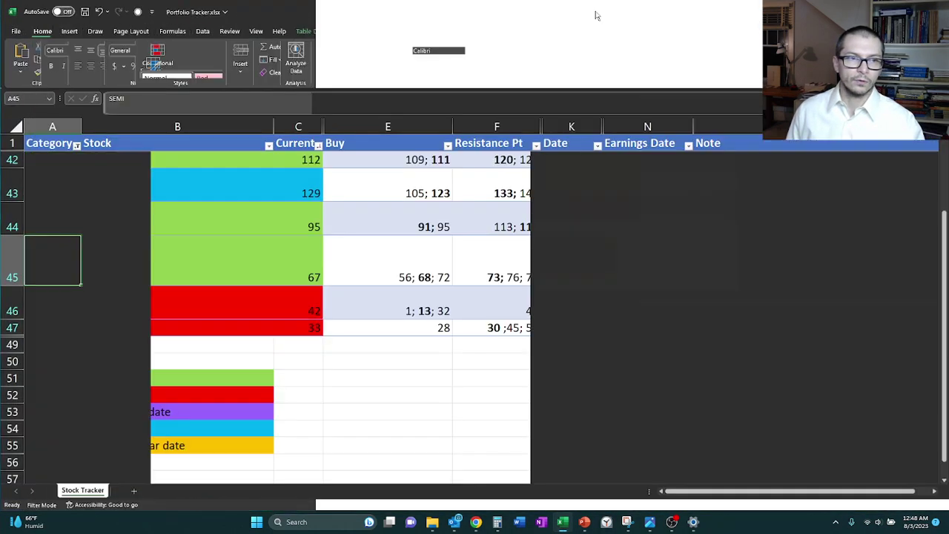
pyautogui.moveTo(53, 261); pyautogui.dragTo(704, 265)
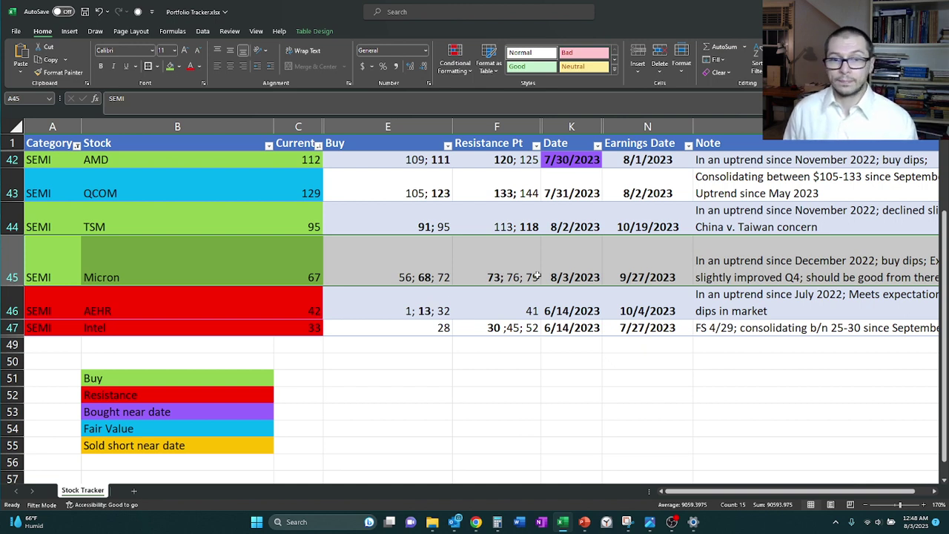
pyautogui.click(591, 269)
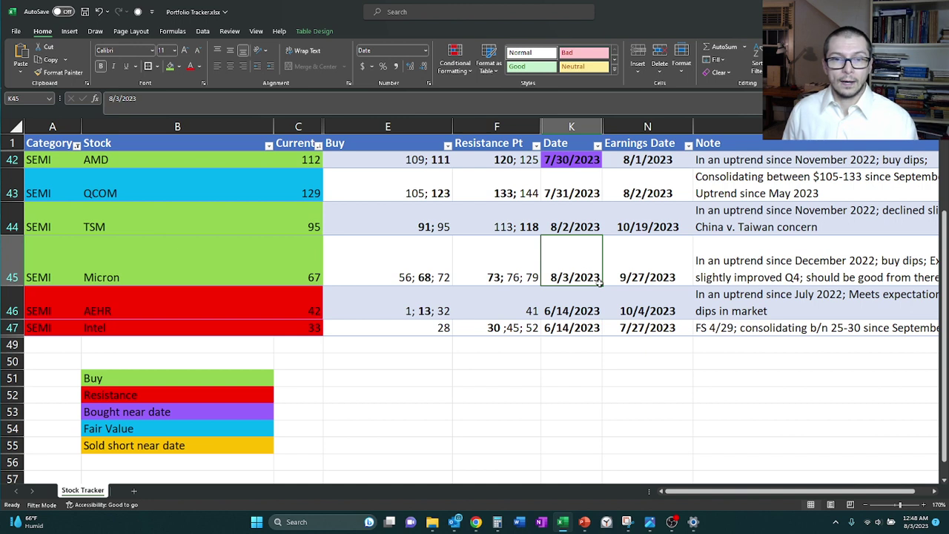
pyautogui.click(642, 265)
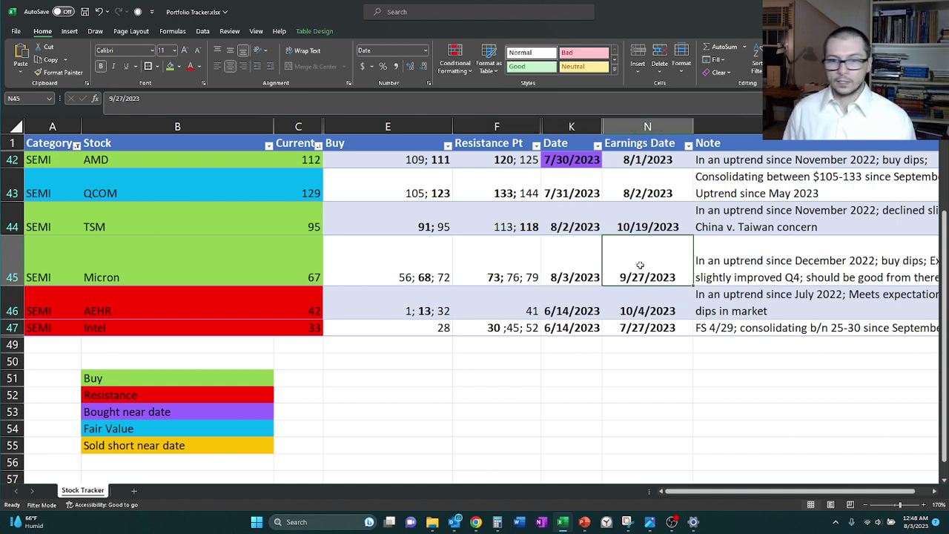
pyautogui.click(732, 266)
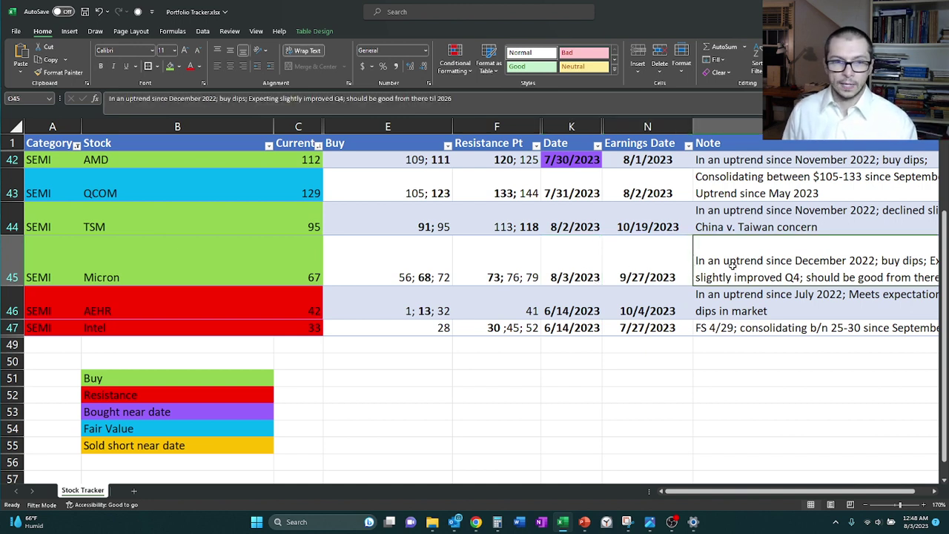